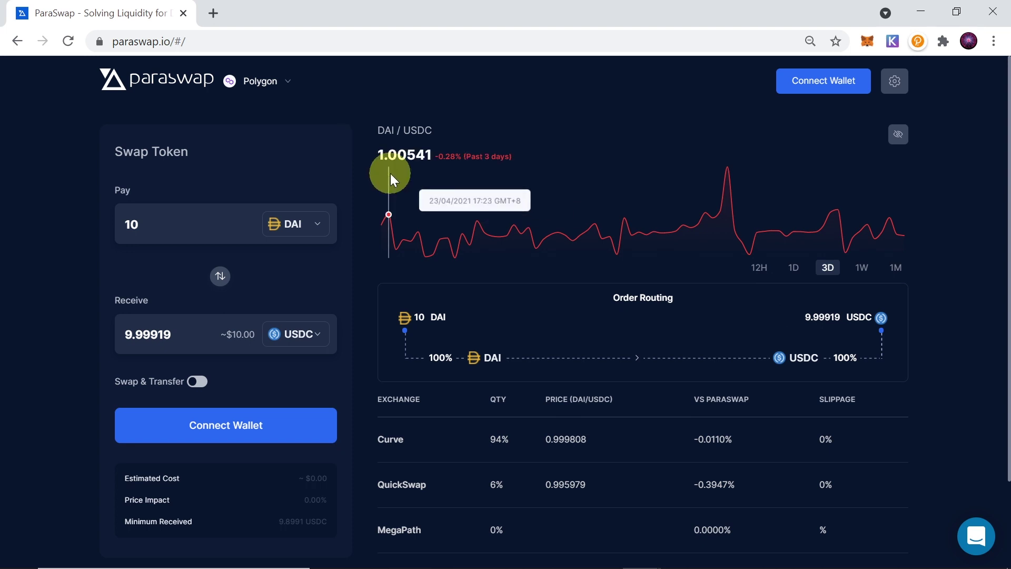
- Select Polygon in the network dropdown, resetting the quote to 100 MATIC for USDC
left_click(271, 80)
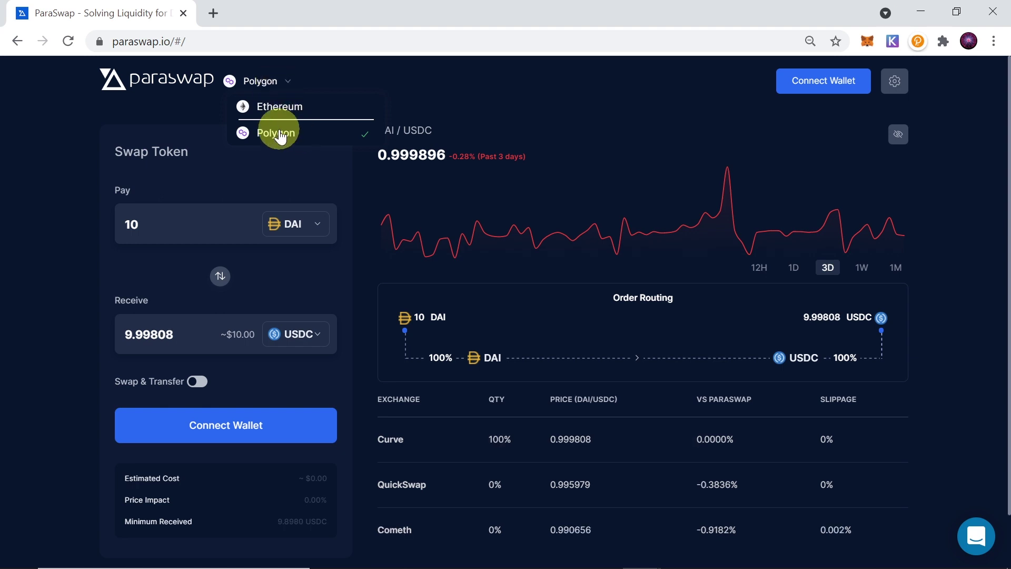
left_click(278, 136)
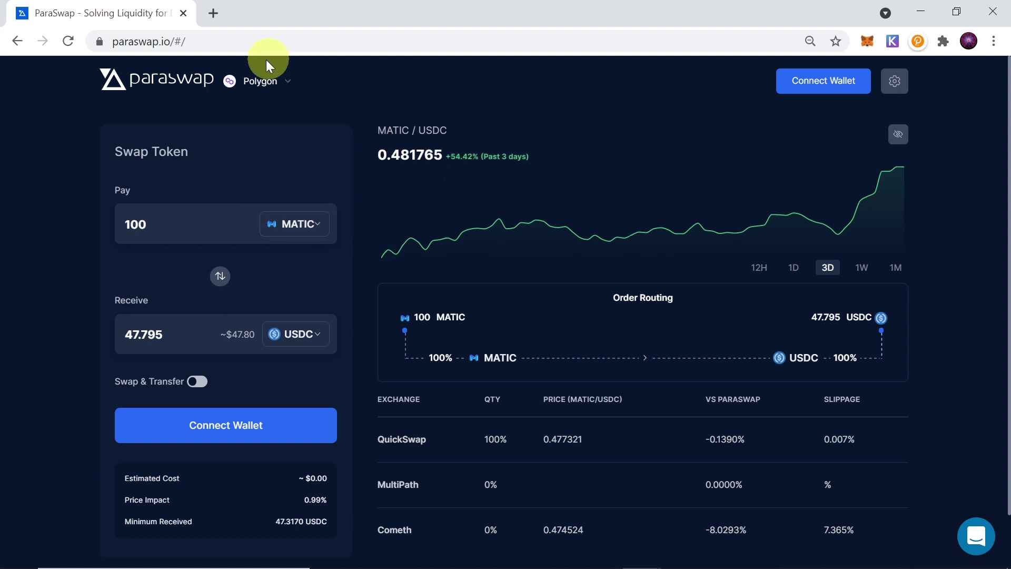
left_click(867, 43)
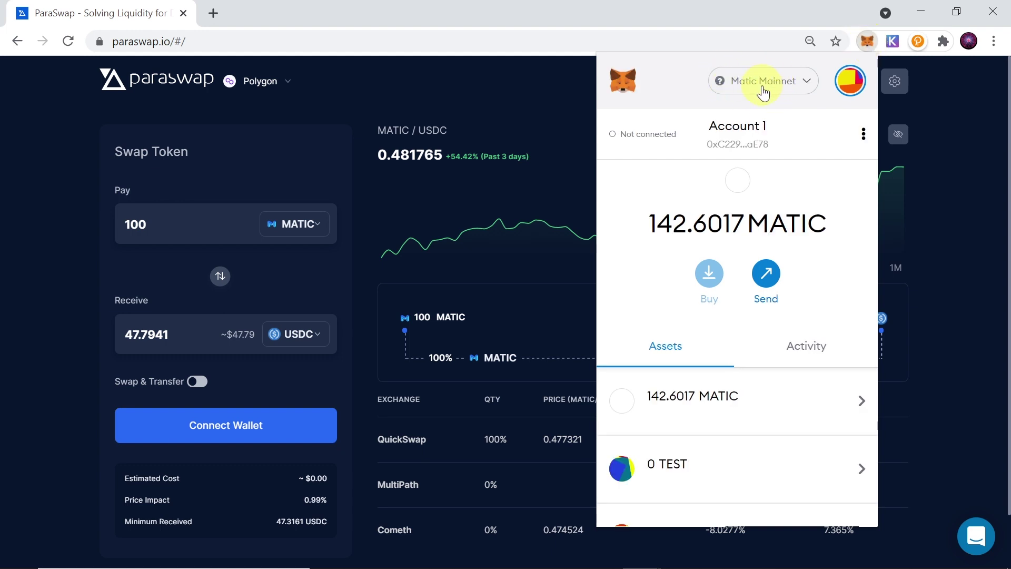
left_click(763, 85)
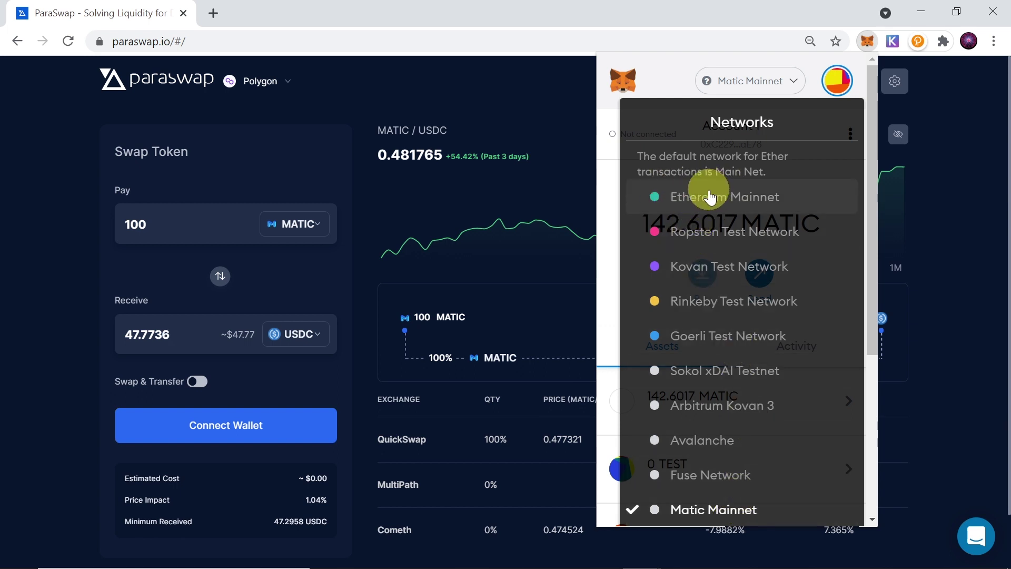
left_click(708, 510)
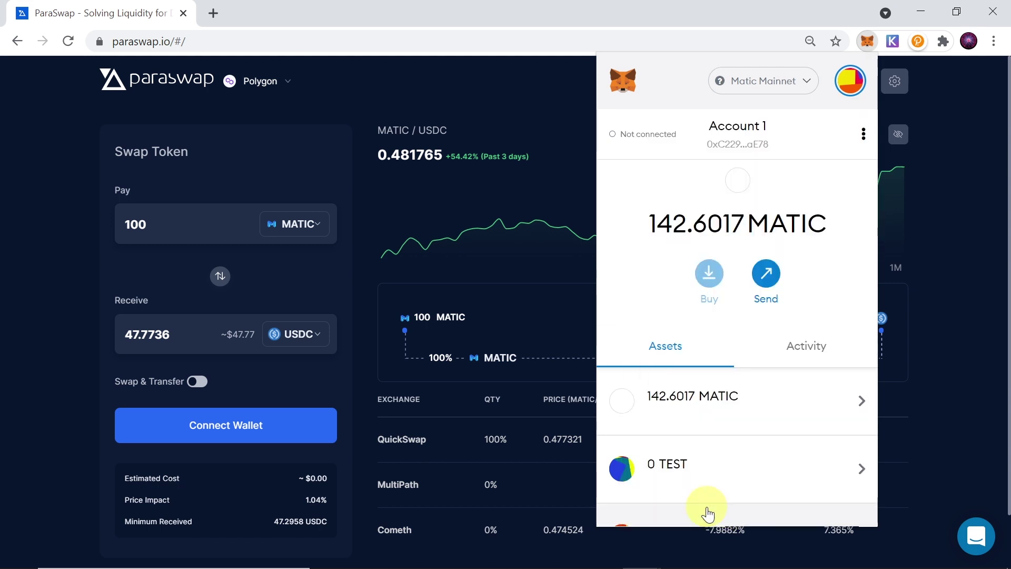
left_click(513, 308)
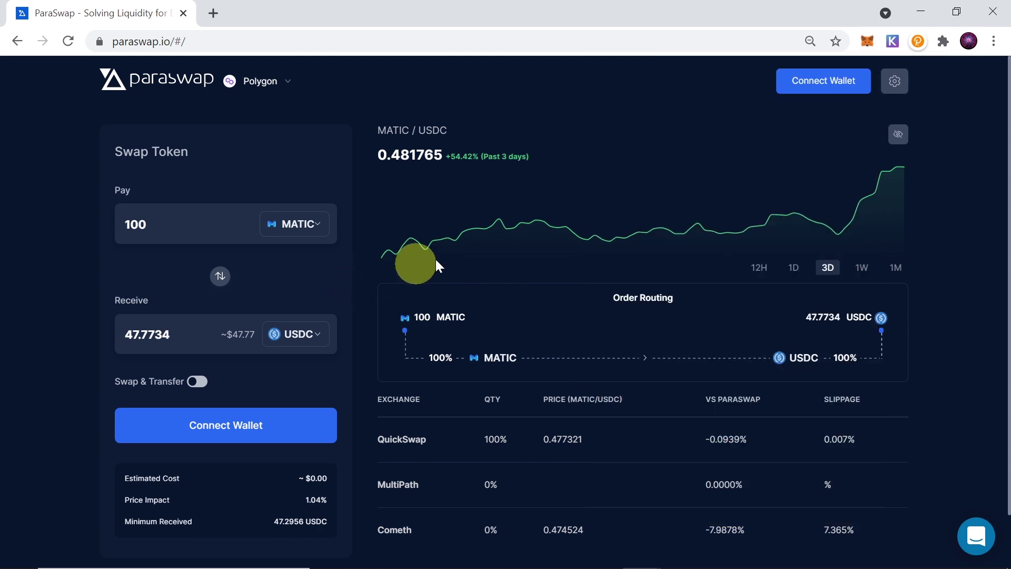
left_click(831, 84)
- Connect MetaMask Account 1 to ParaSwap, approving it in the MetaMask notification window
left_click(463, 205)
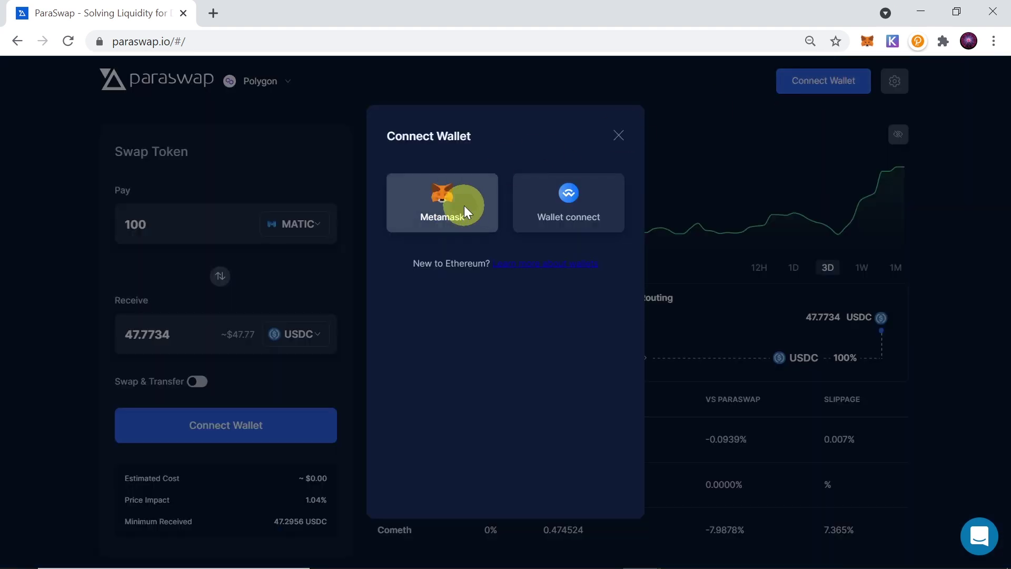
left_click_drag(864, 8, 856, 77)
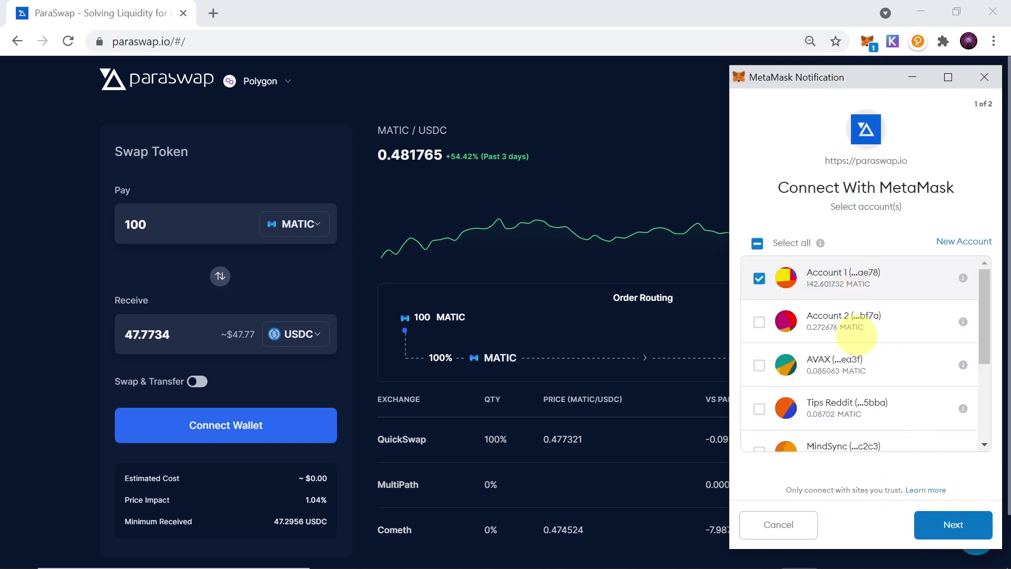
left_click(974, 537)
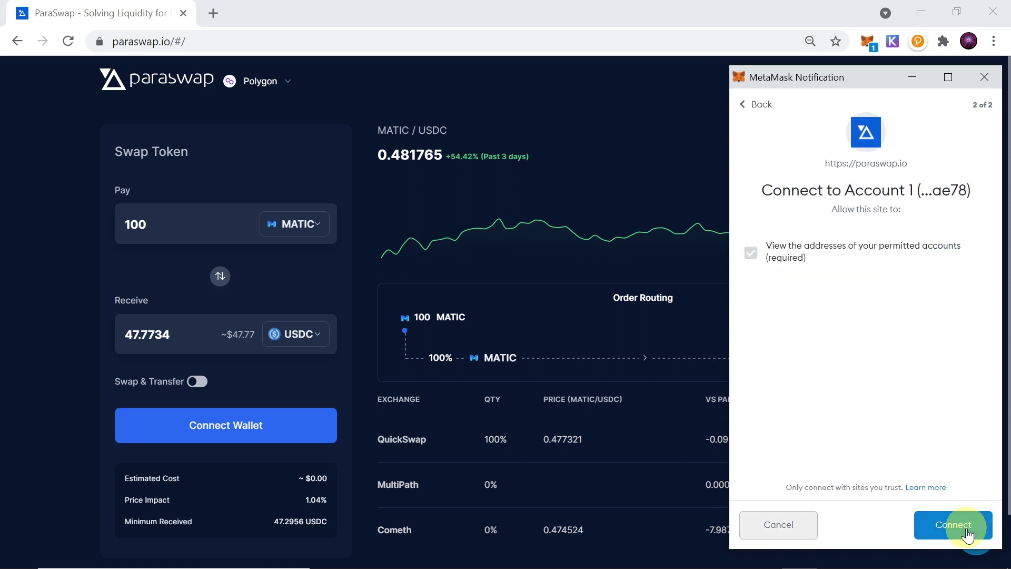
left_click(959, 530)
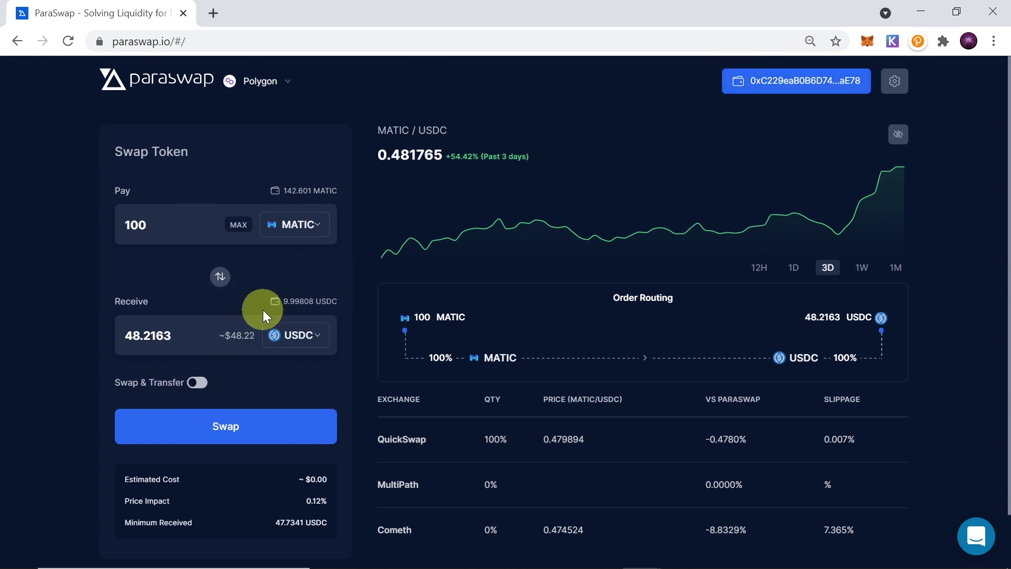
- Choose USDC as the pay token and USDT as the receive token
left_click(306, 223)
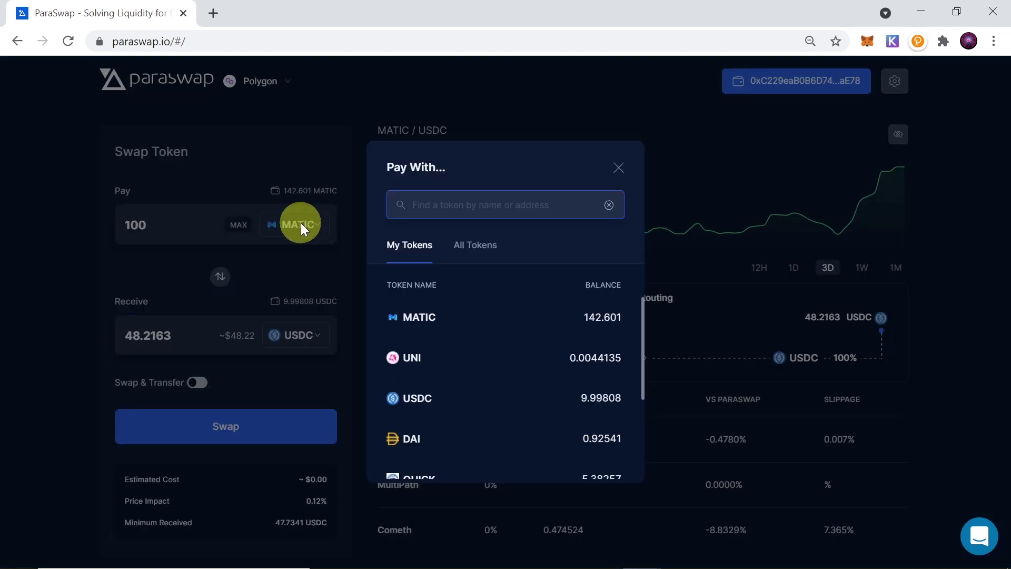
left_click(431, 399)
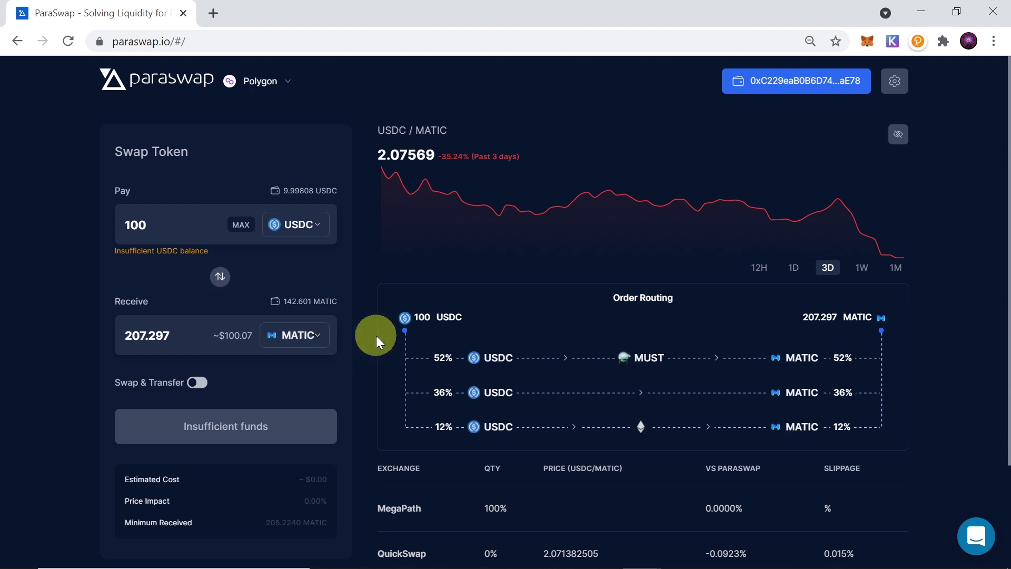
scroll(374, 335, "down", 1)
scroll(374, 335, "up", 1)
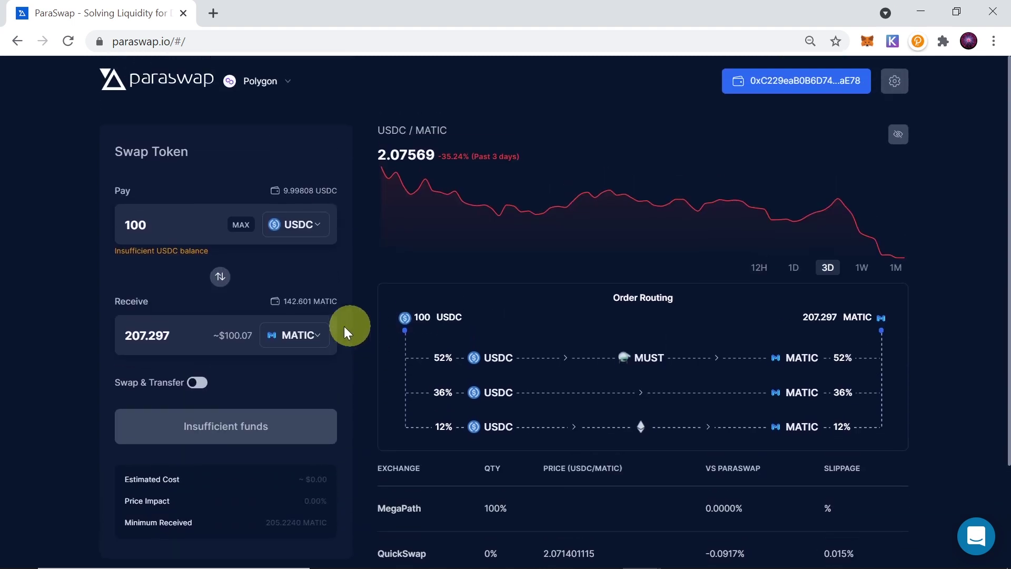
left_click(295, 334)
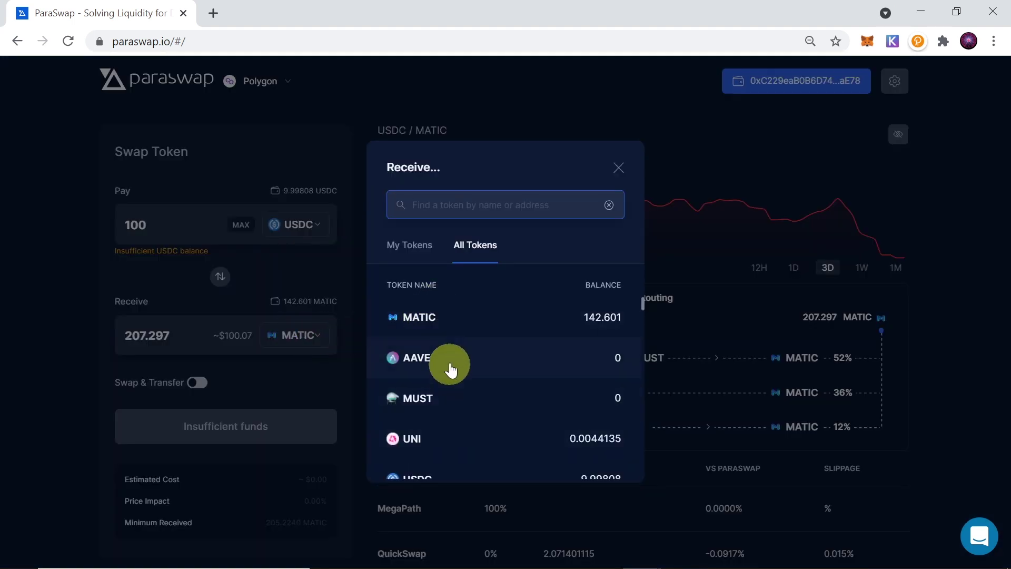
scroll(450, 368, "down", 2)
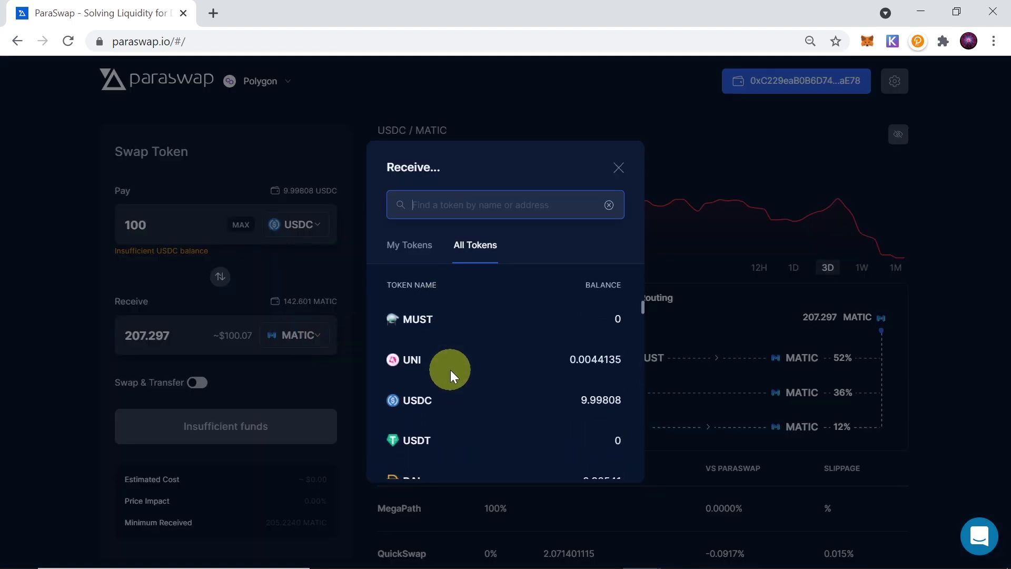
left_click(426, 439)
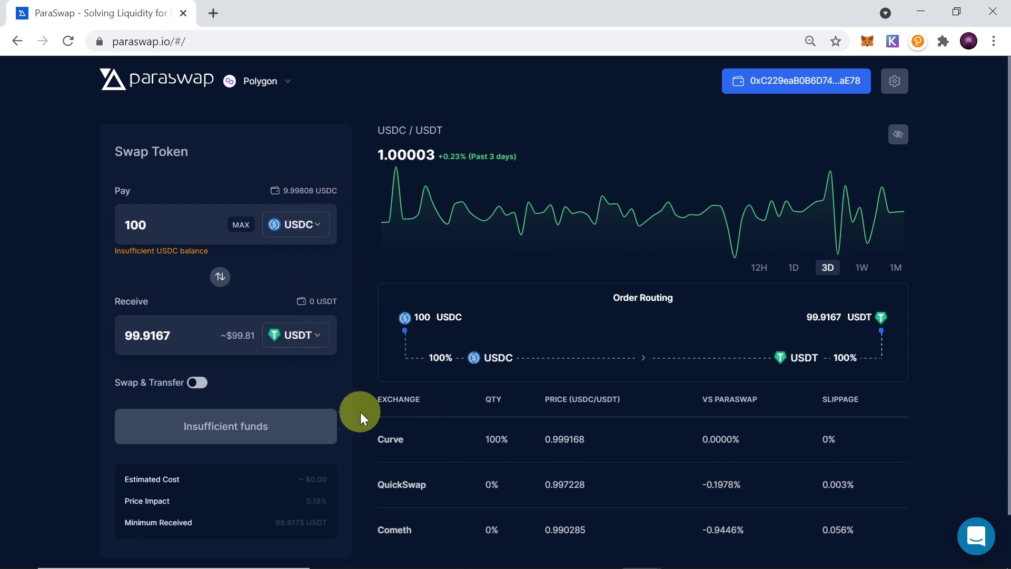
scroll(360, 412, "down", 1)
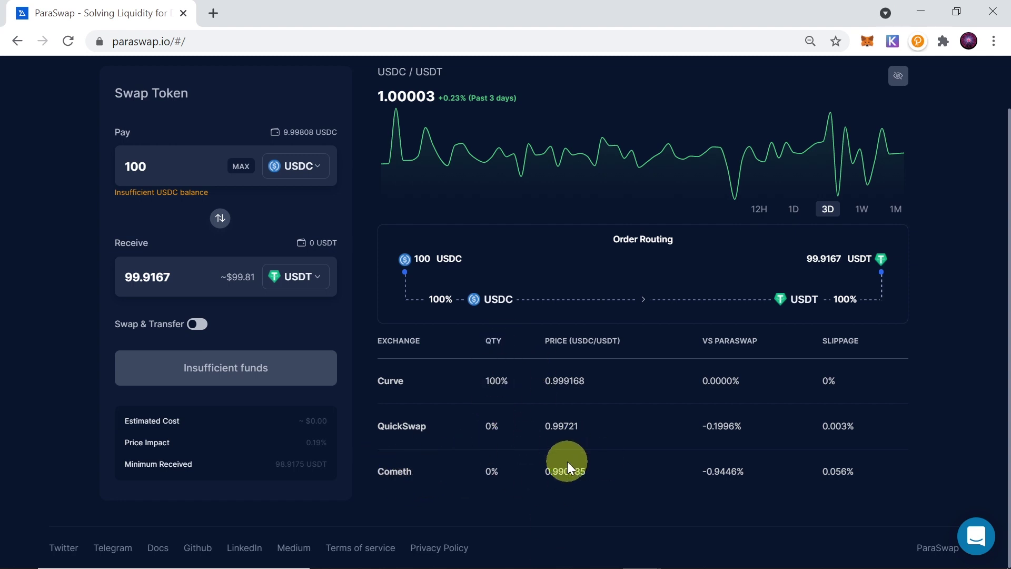
scroll(403, 462, "up", 1)
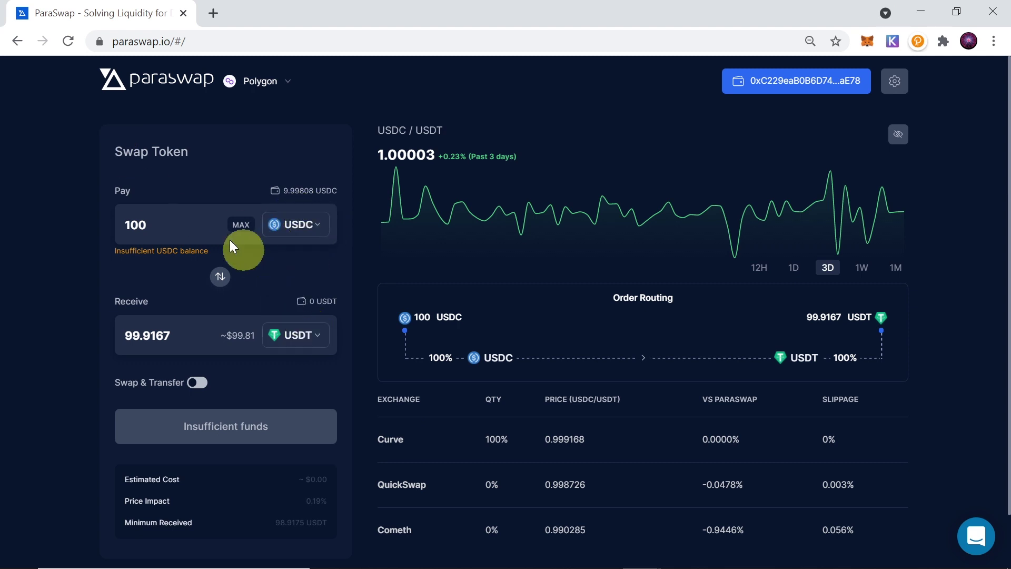
mouse_move(135, 166)
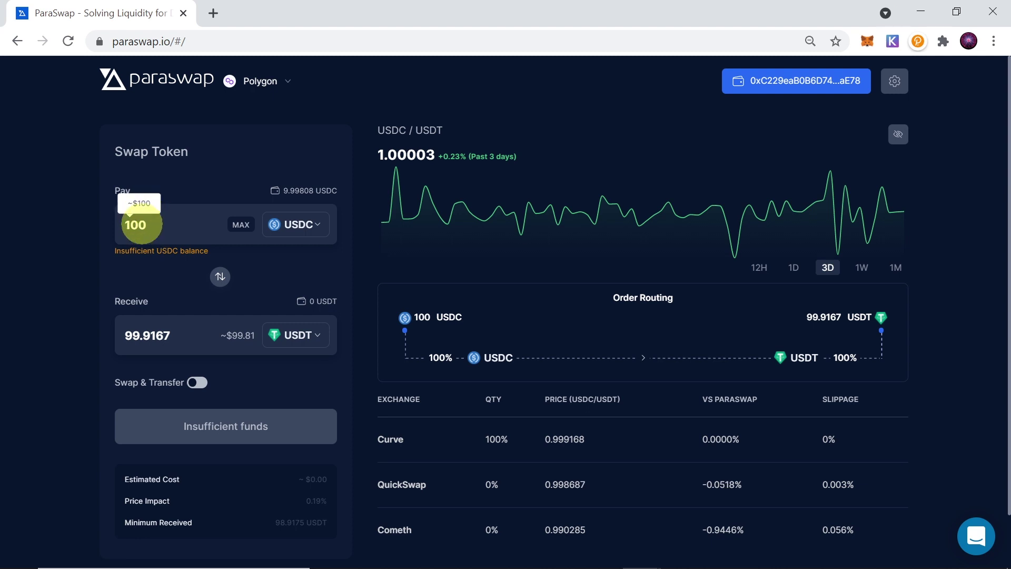
- Set the pay amount to the full 9.998084 USDC balance and enable Swap & Transfer
left_click(240, 226)
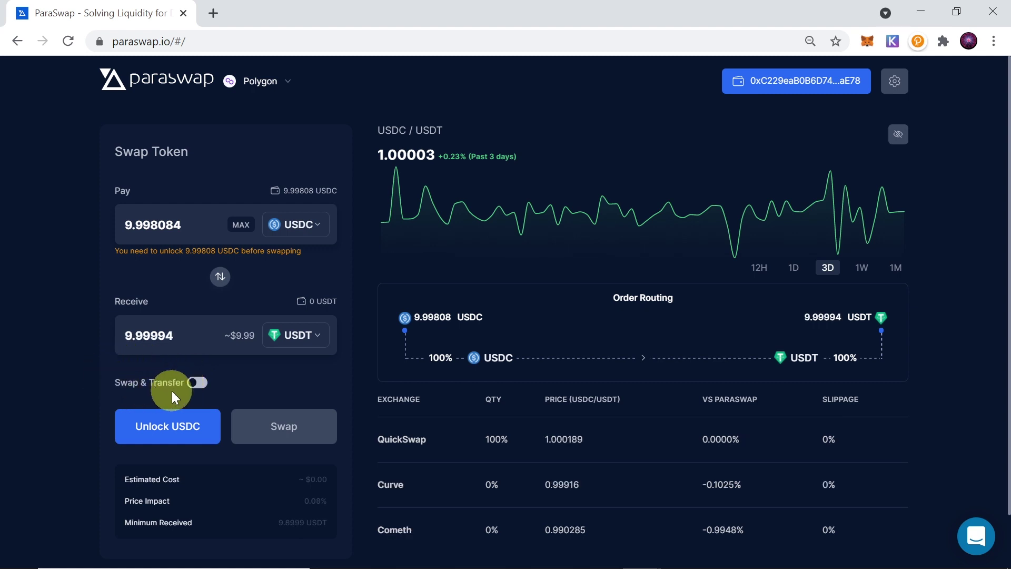
left_click(199, 388)
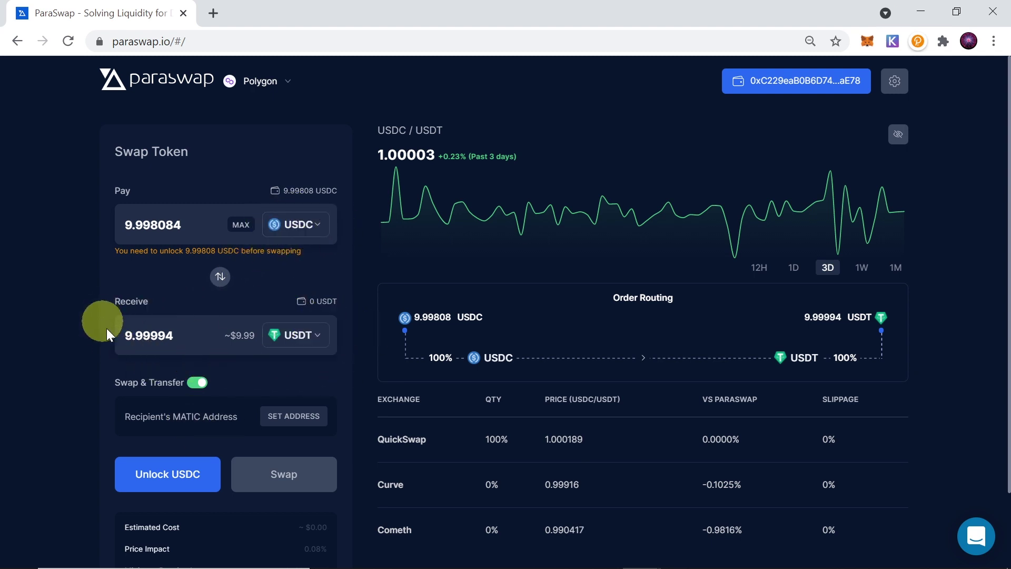
- Open the recipient form, switch MetaMask to Account 2 and copy its address
left_click(204, 417)
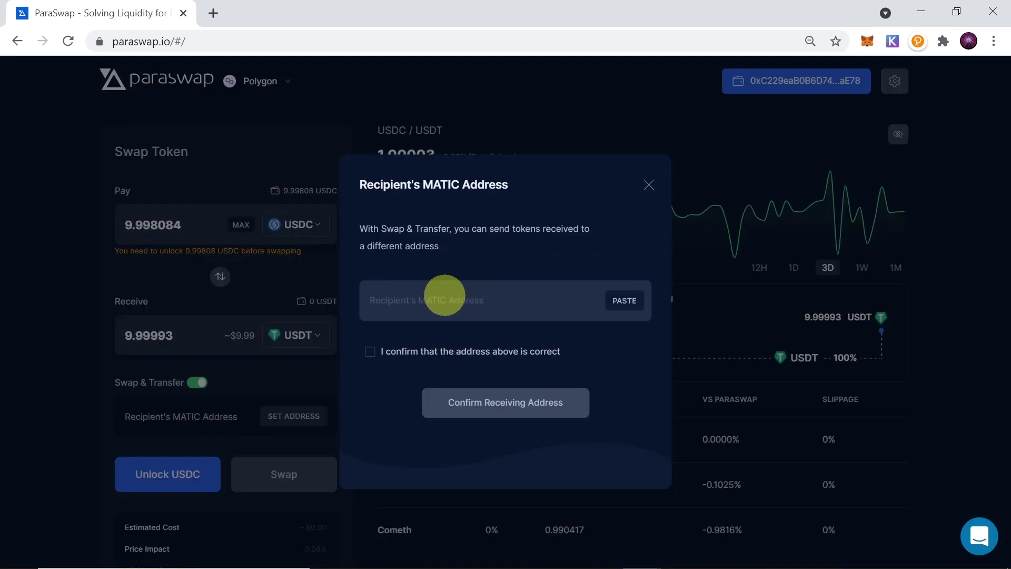
left_click(864, 46)
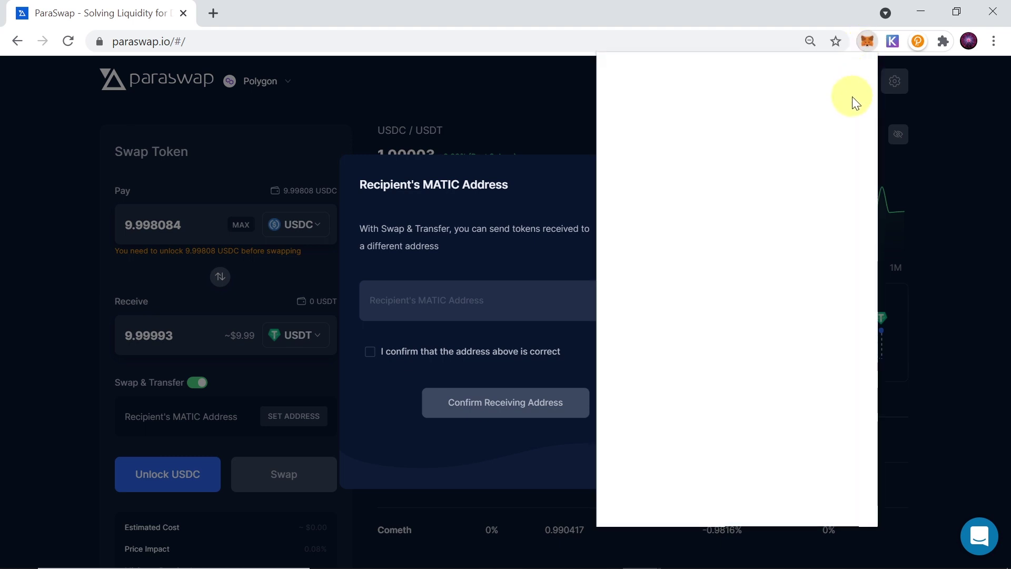
left_click(849, 81)
left_click(737, 241)
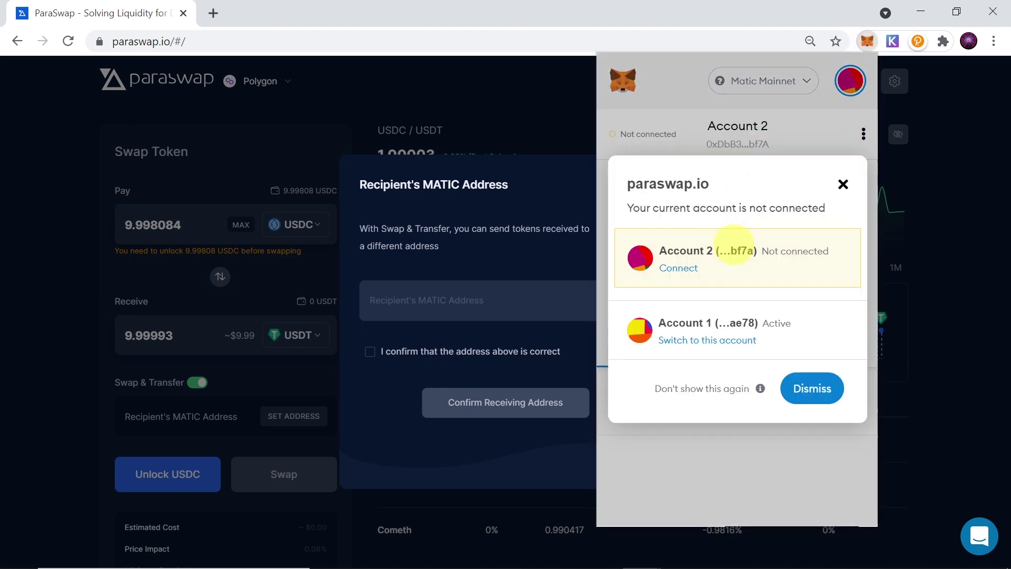
left_click(843, 184)
left_click(737, 139)
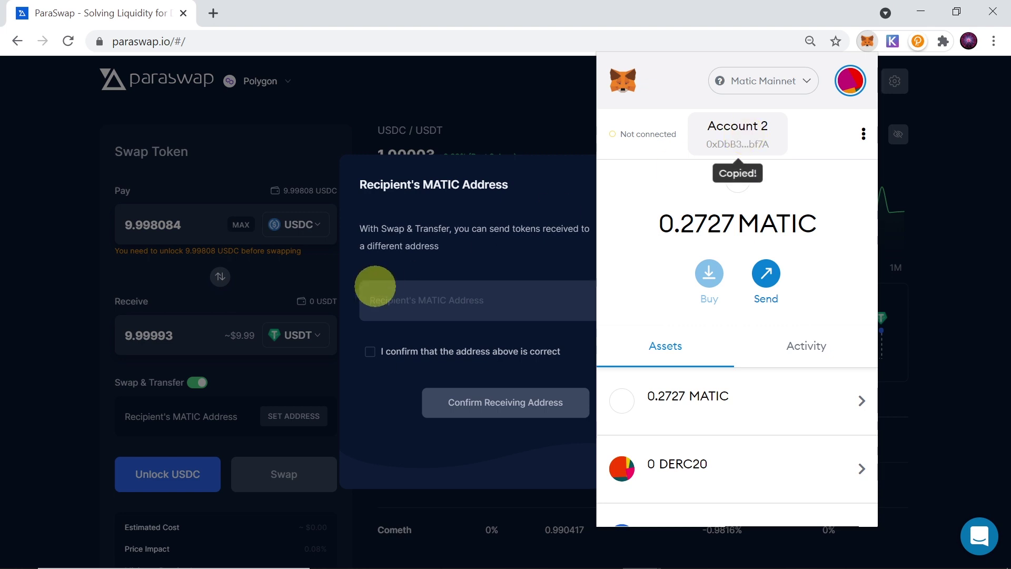
- Paste the Account 2 address ending BF7A as recipient and confirm it
left_click(400, 295)
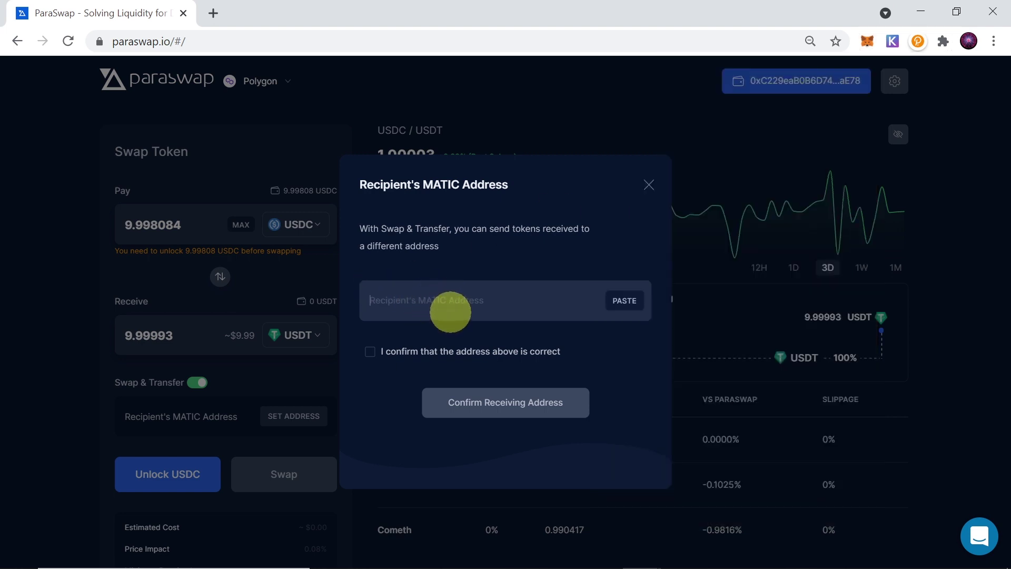
key("ctrl+v")
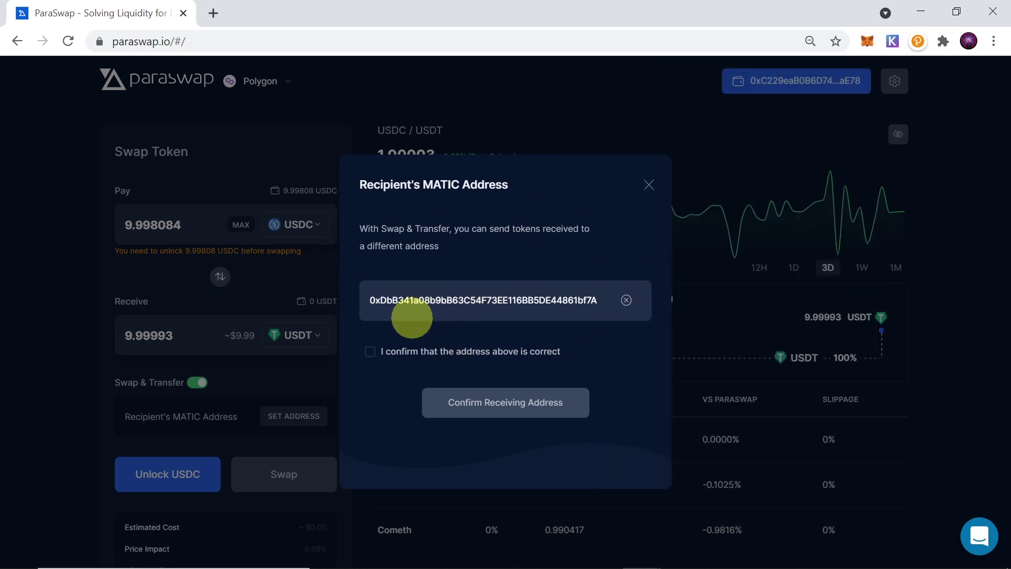
left_click(377, 357)
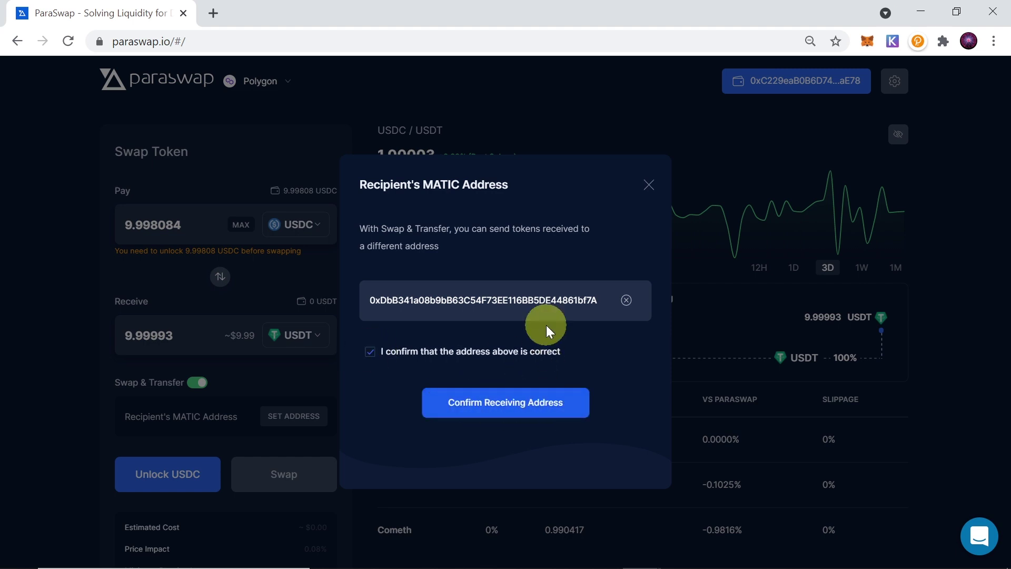
left_click(545, 400)
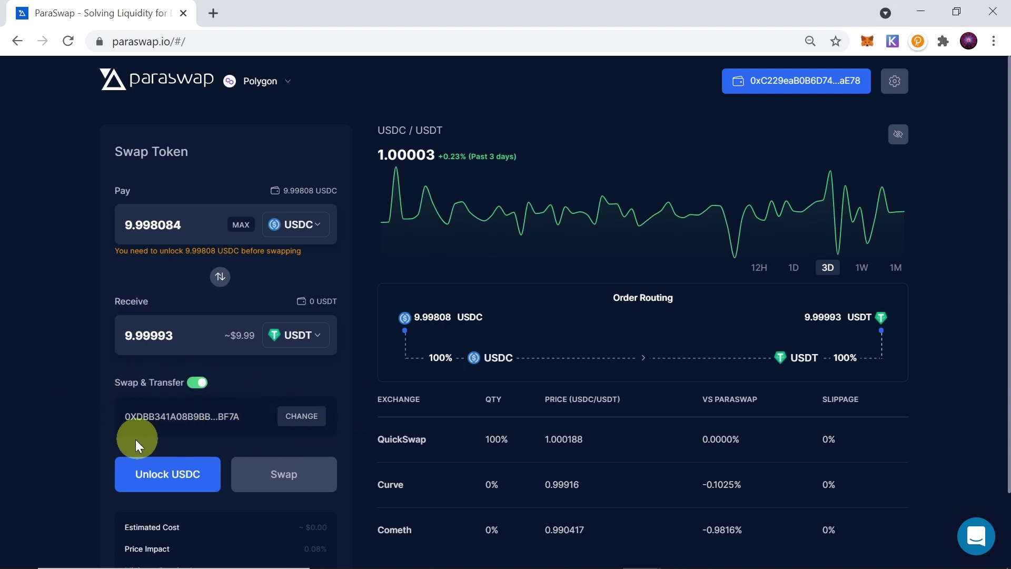
- Approve a one-time USDC unlock in MetaMask and close its transaction details
left_click(174, 477)
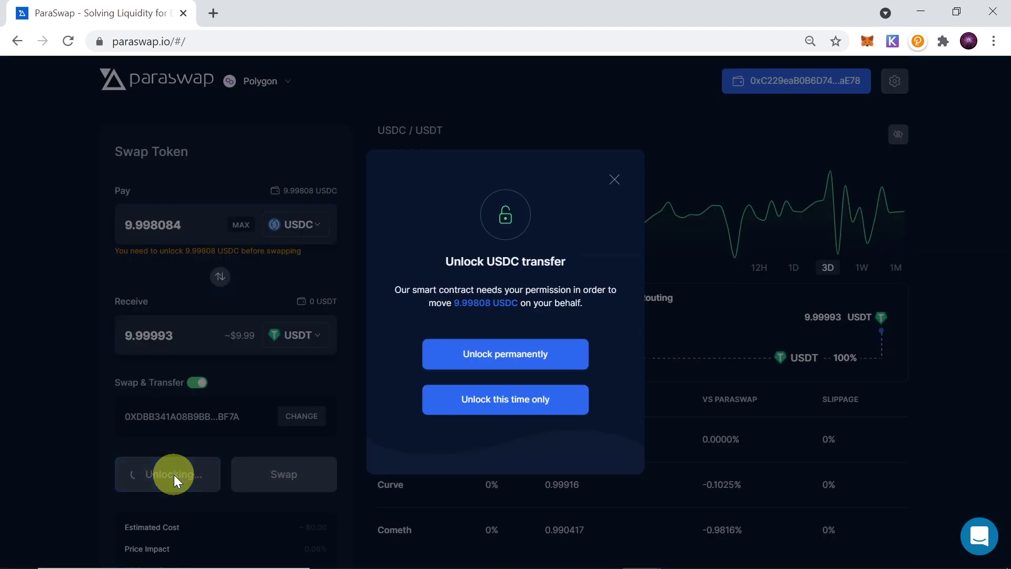
left_click(537, 414)
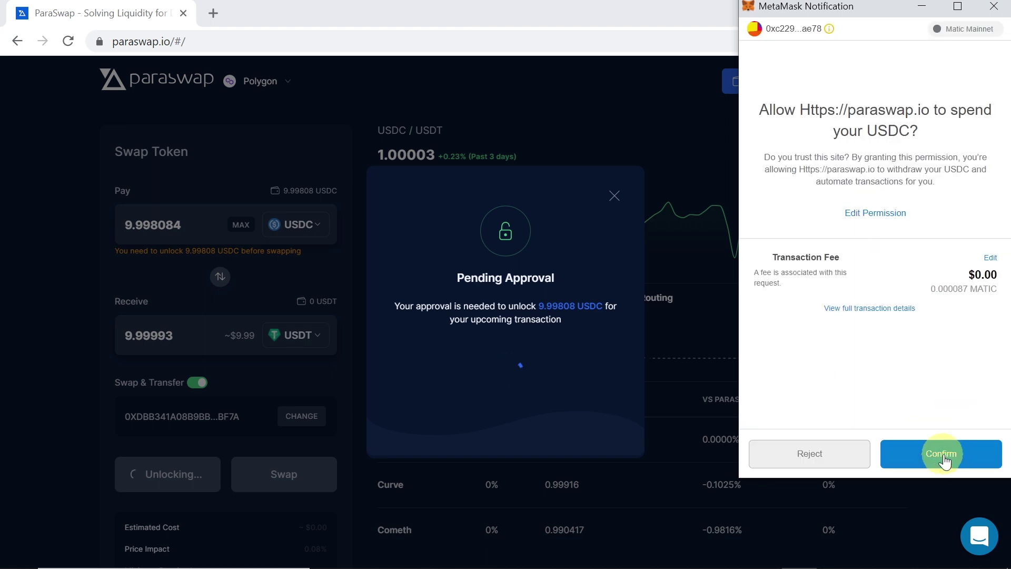
left_click(943, 456)
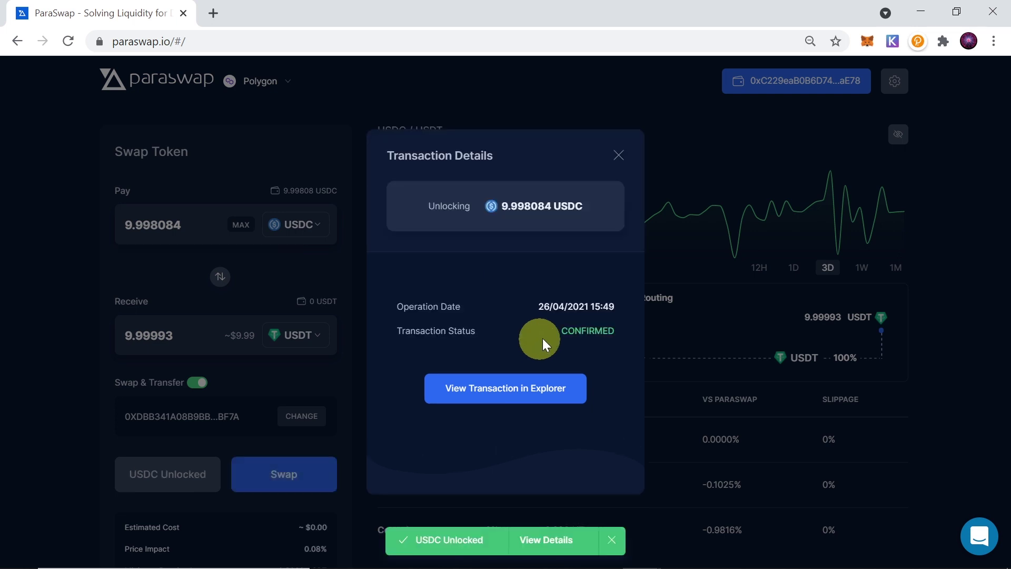
left_click(620, 156)
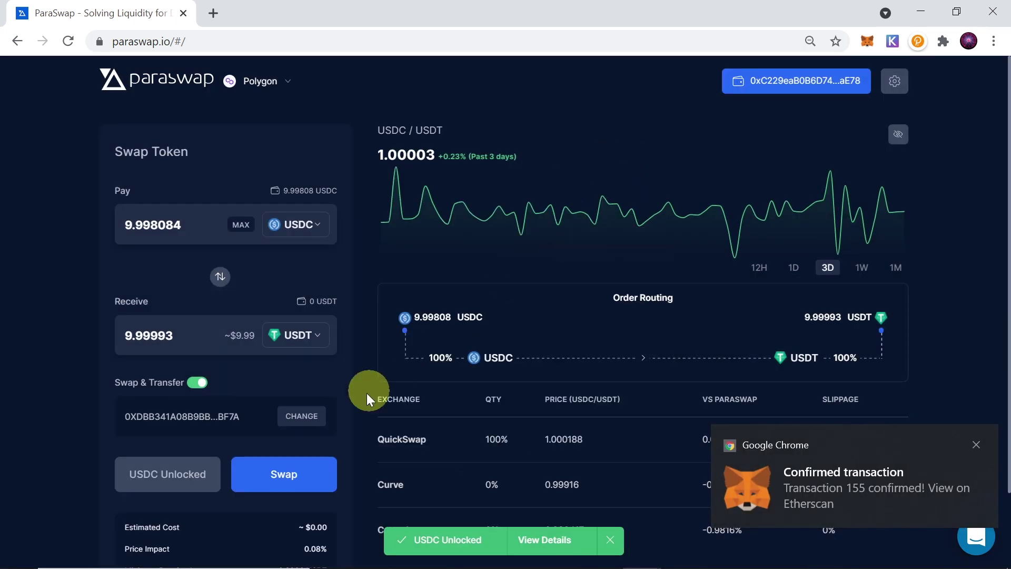
- Submit the 9.9981 USDC to 9.9999 USDT order and confirm it in MetaMask
left_click(291, 479)
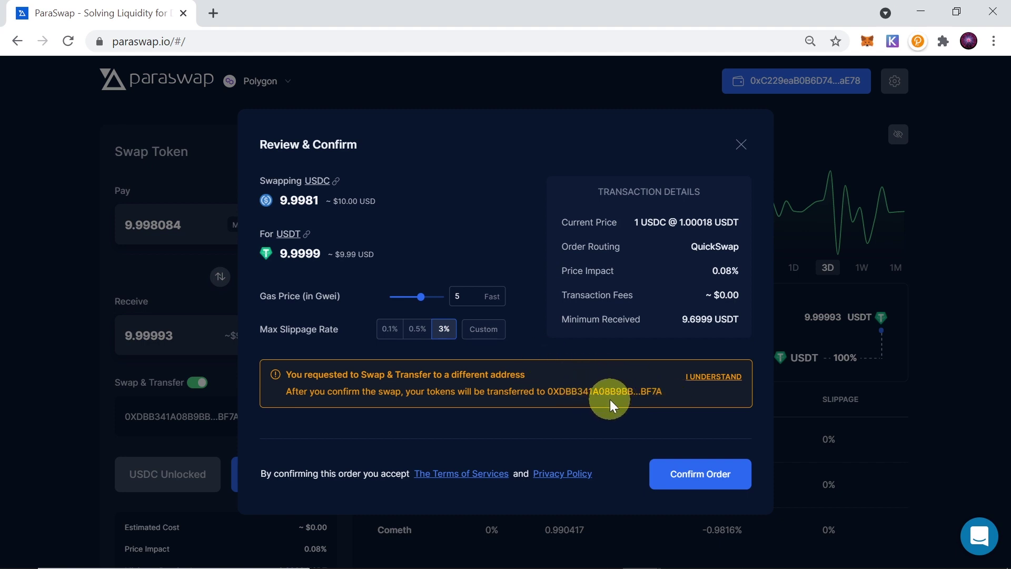
left_click(701, 474)
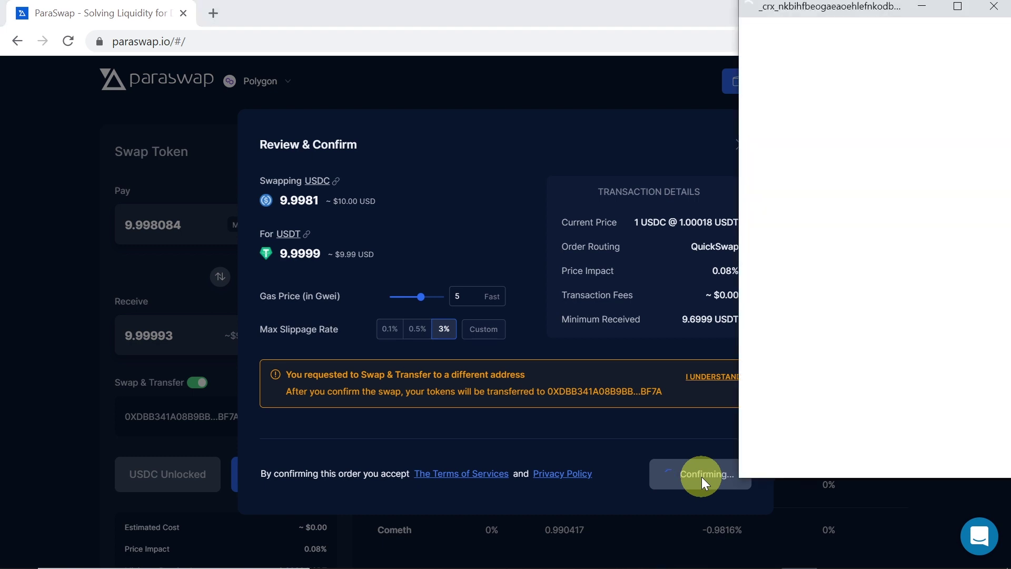
left_click_drag(864, 9, 802, 47)
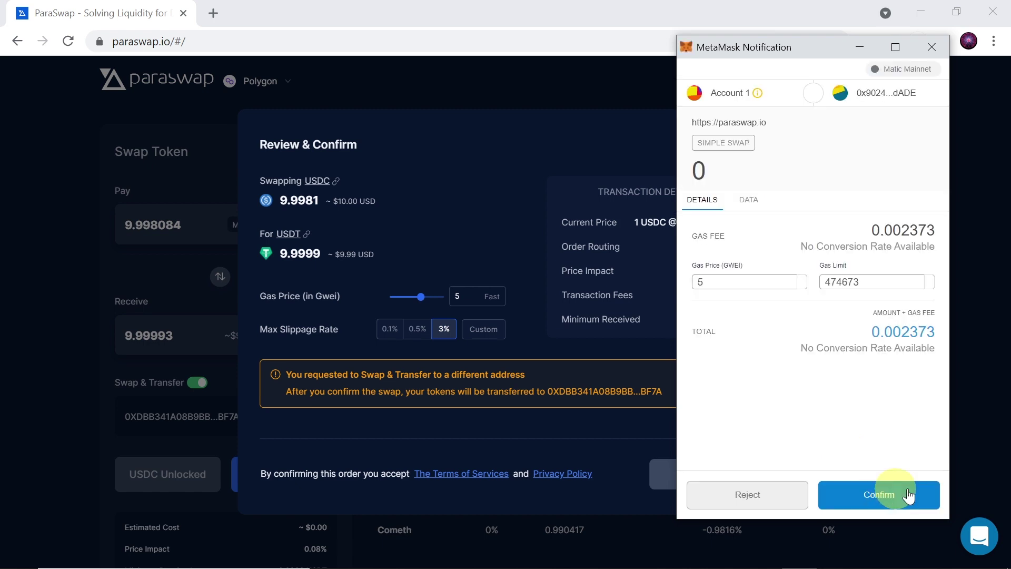
left_click(894, 497)
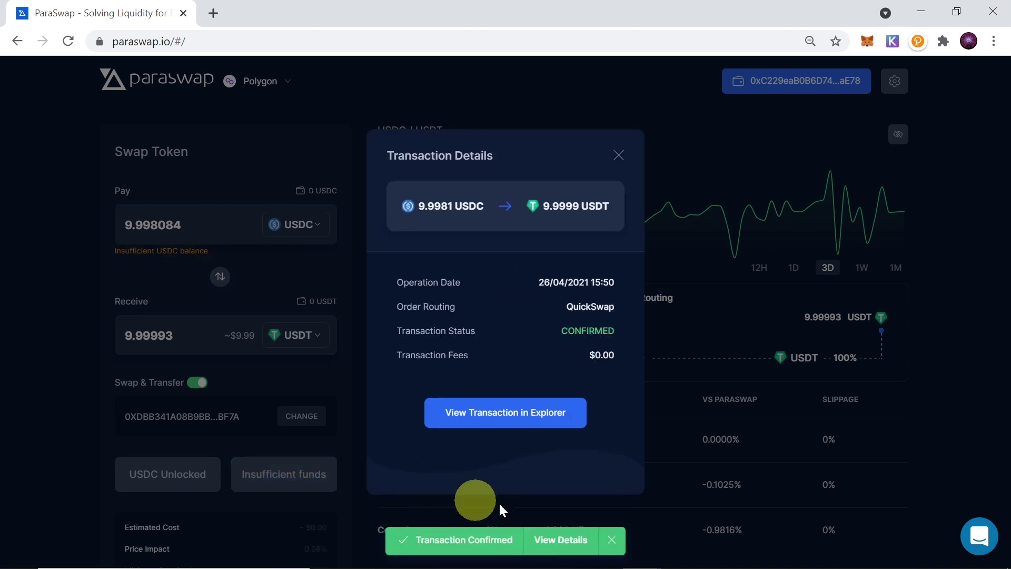
- Dismiss the swap receipt and notification, then confirm 9.999 USDT and 0 USDC in MetaMask
left_click(619, 156)
left_click(977, 444)
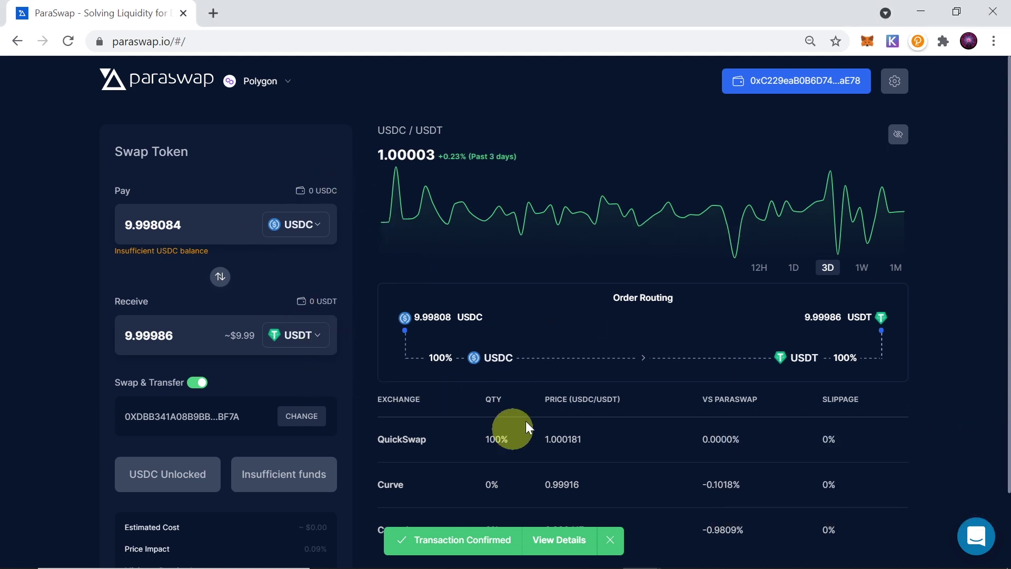
left_click(867, 42)
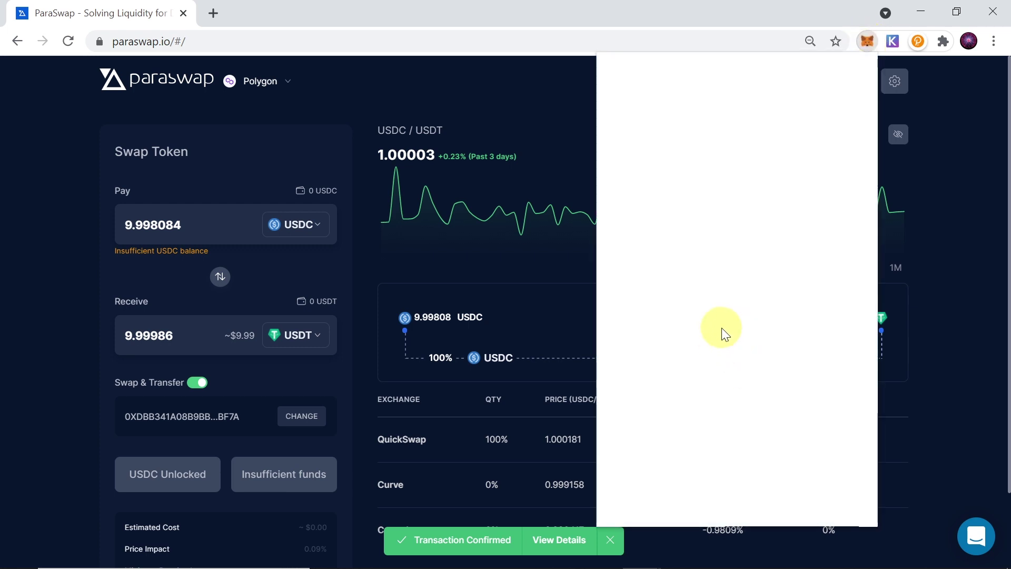
scroll(722, 332, "down", 3)
scroll(721, 332, "down", 2)
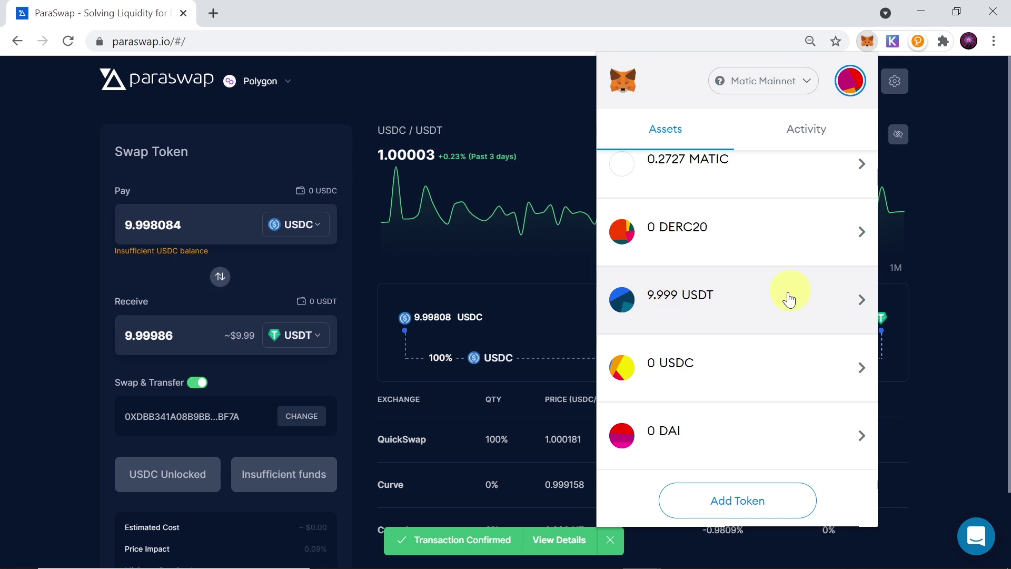
left_click(374, 382)
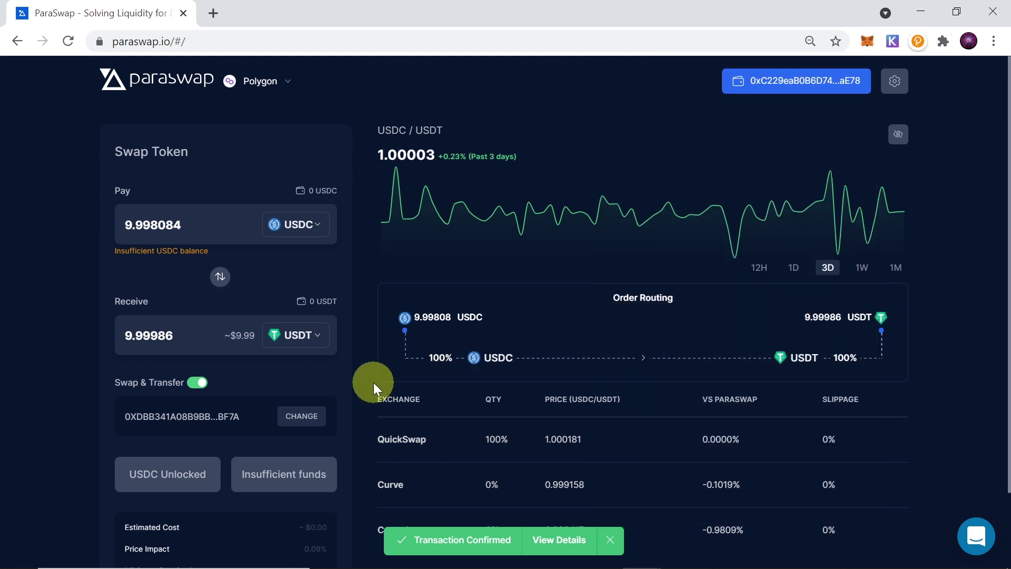